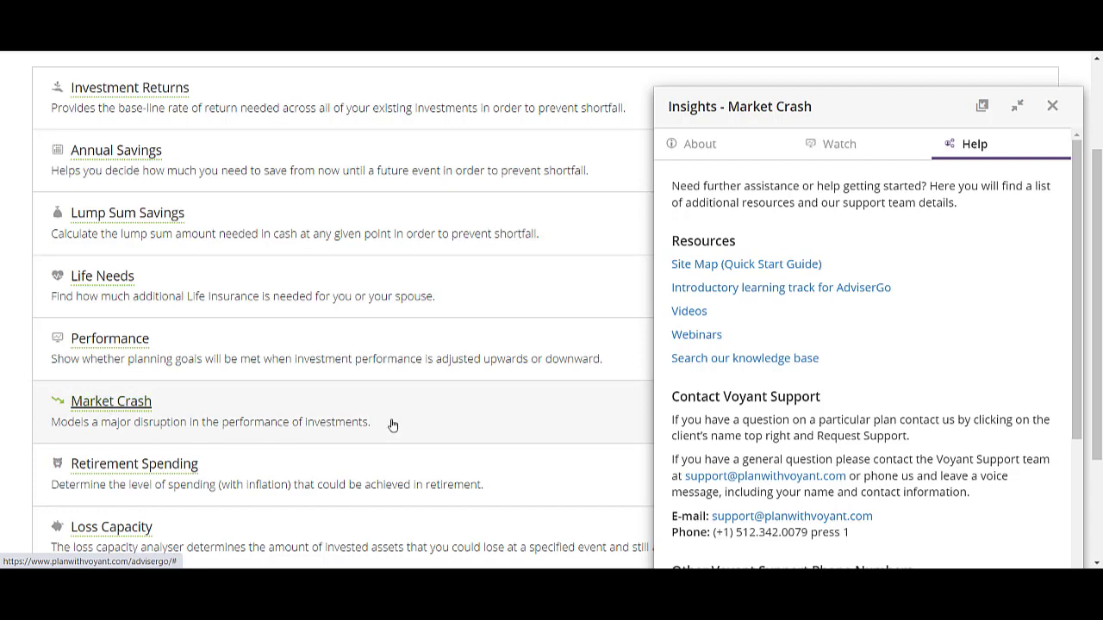
Review the About, Watch and Help information for the Market Crash insight, then close the information window
left_click(713, 148)
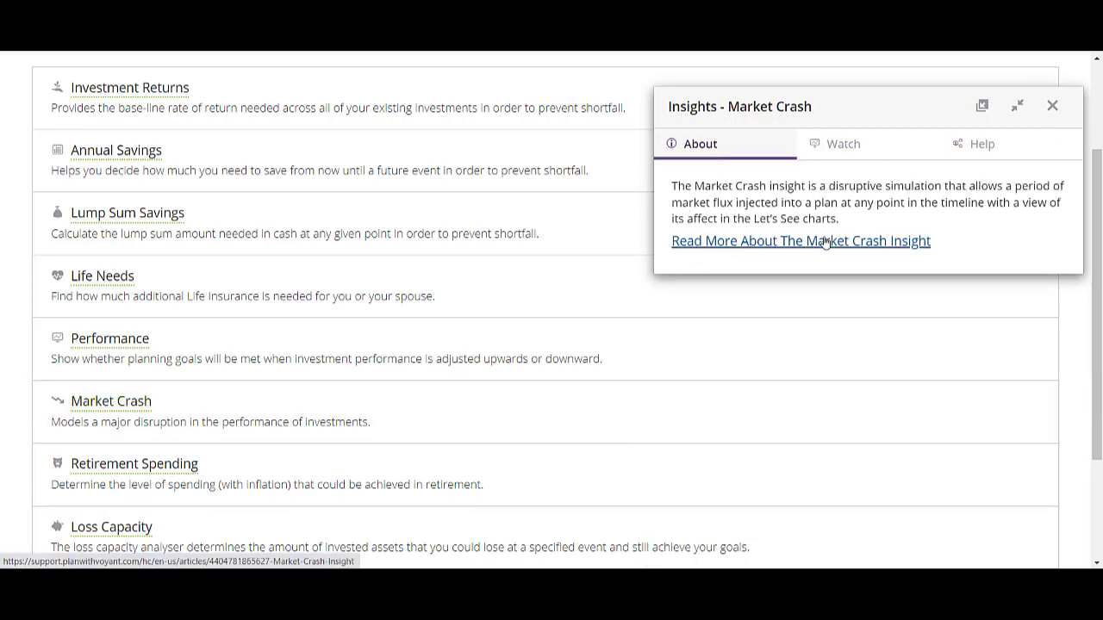
left_click(843, 147)
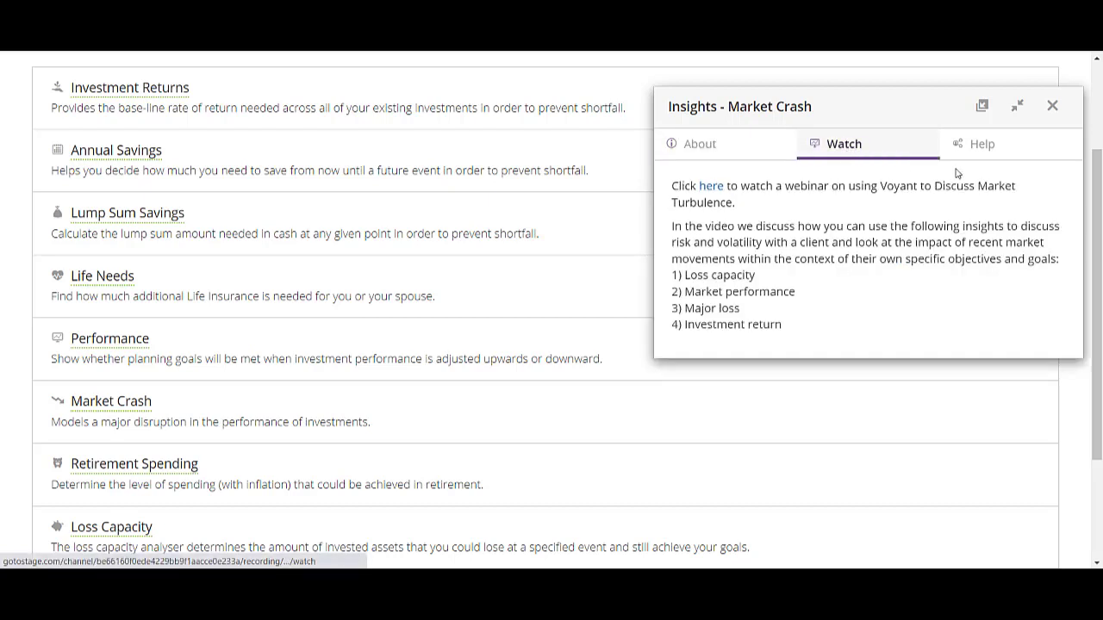
left_click(995, 146)
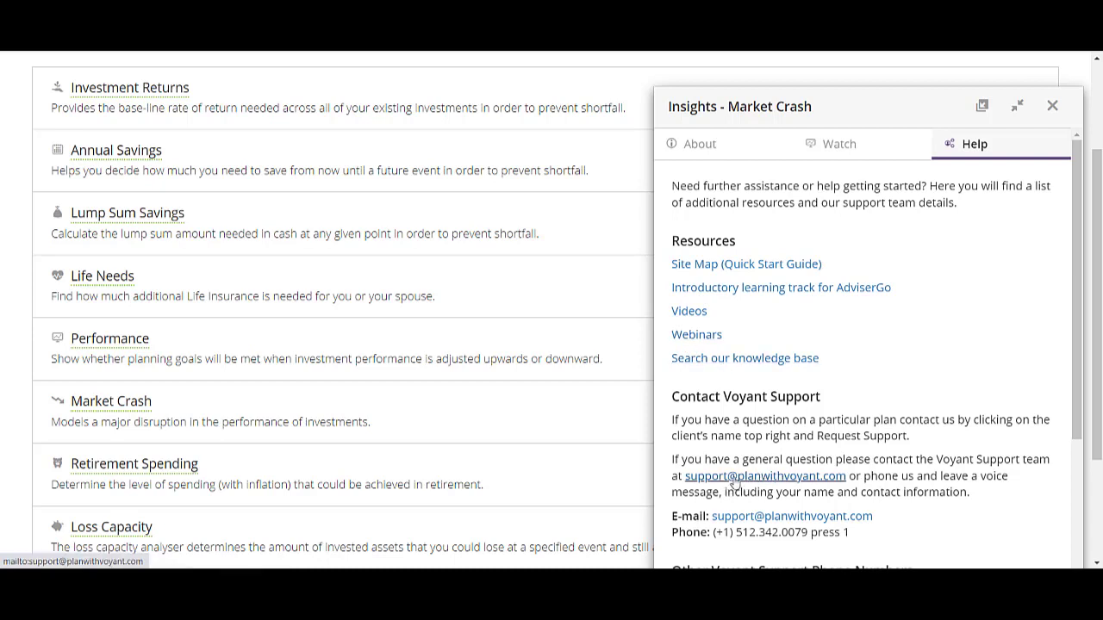
left_click(1053, 106)
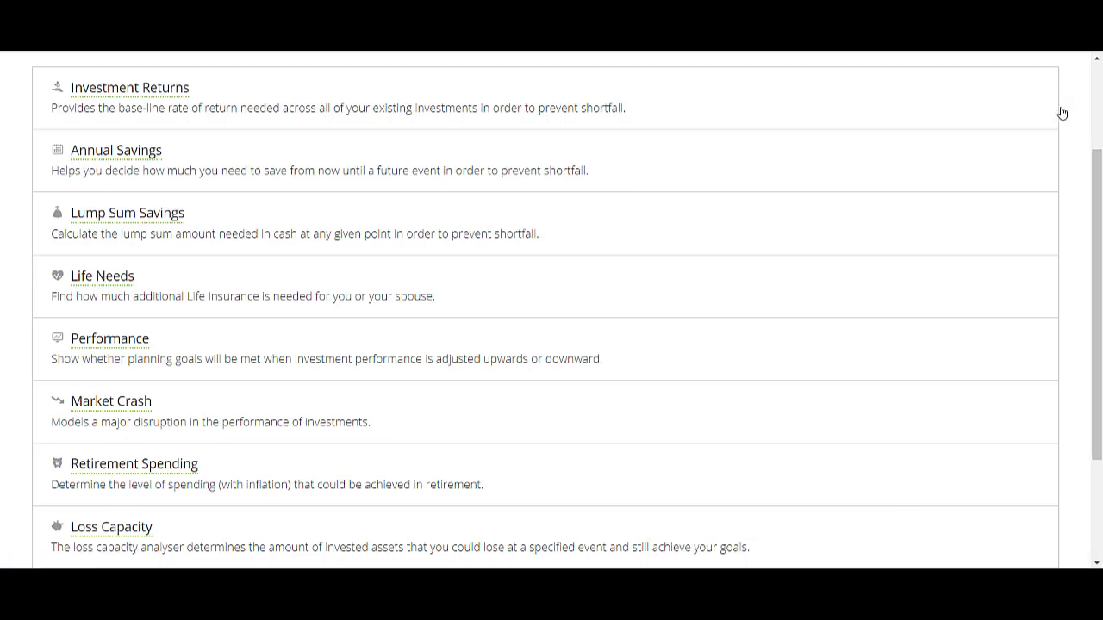
Run the Market Crash insight with the client's age at market crash set to 55
left_click(1030, 413)
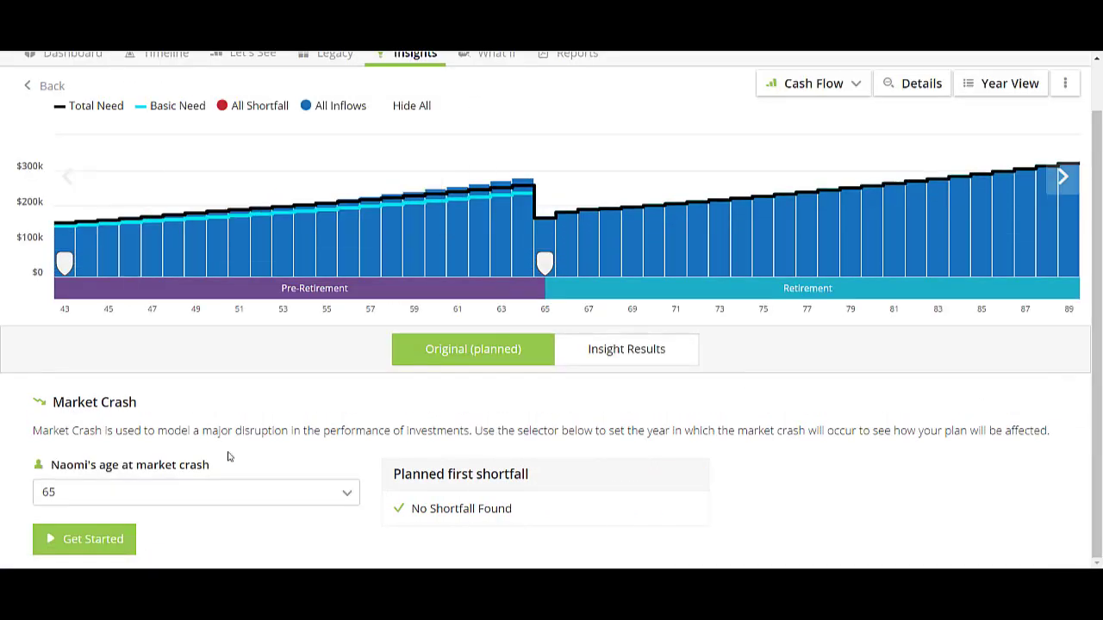
left_click(253, 497)
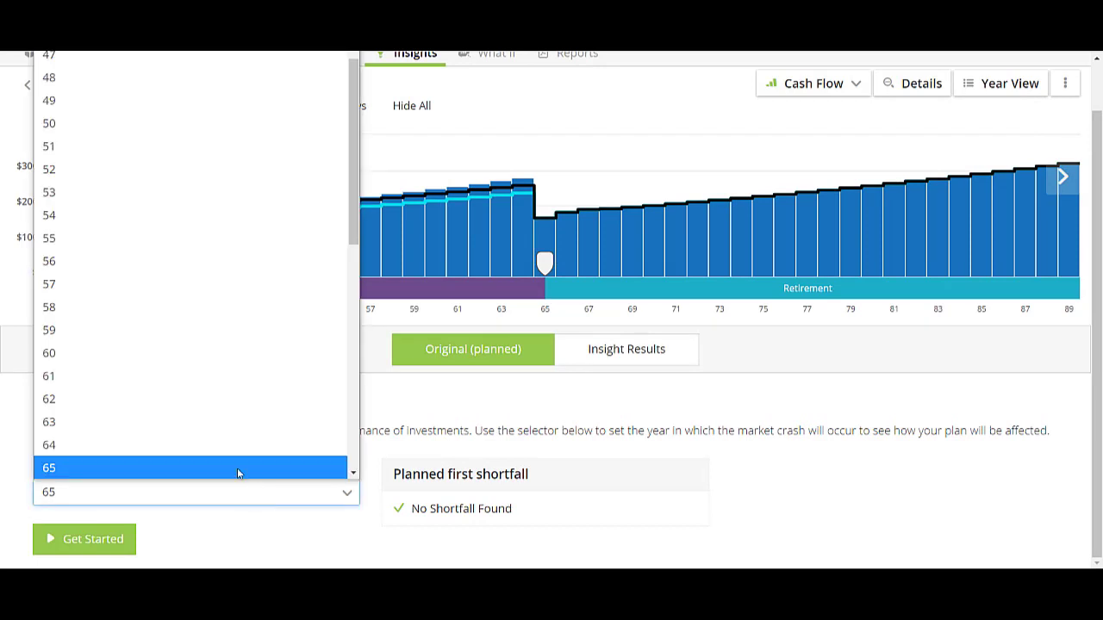
left_click(76, 236)
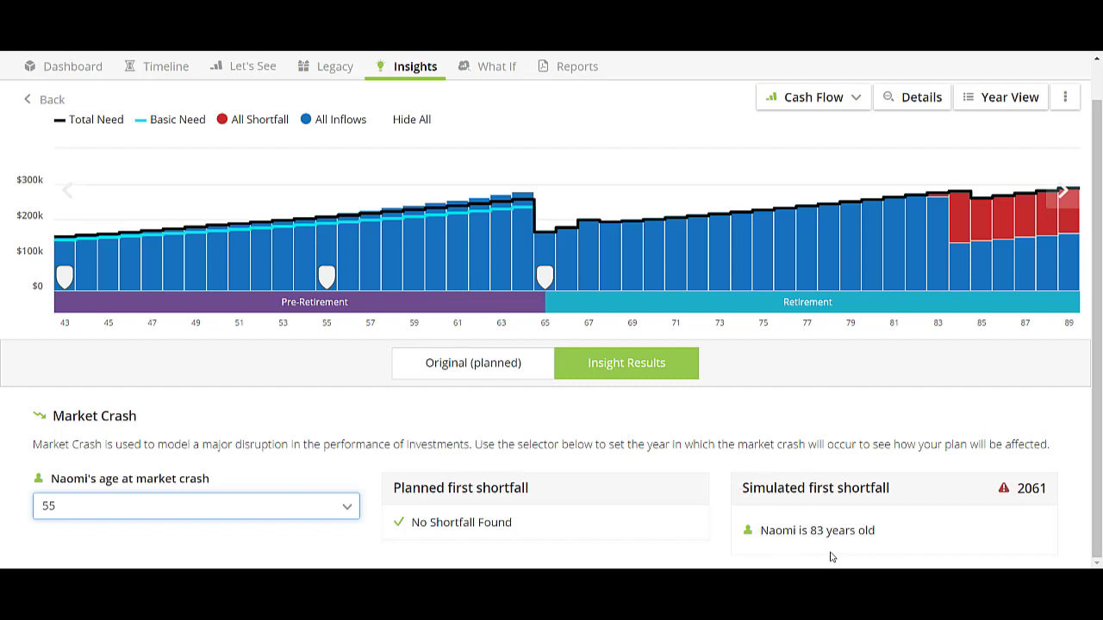
Show the insight results as an Assets chart with the Non-Liquid series hidden
left_click(824, 104)
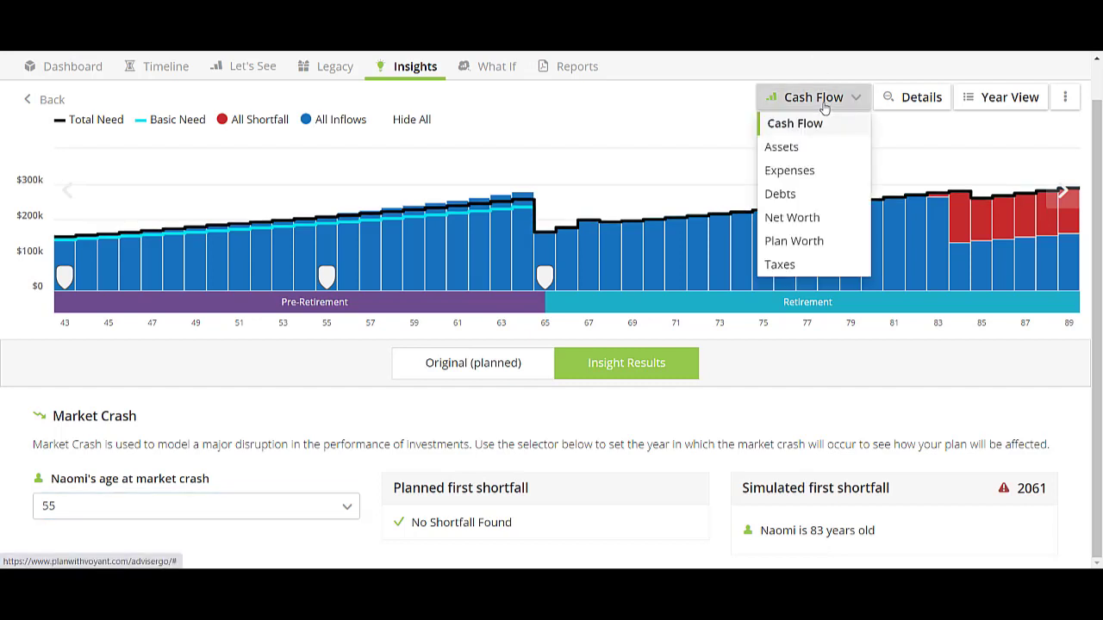
left_click(778, 151)
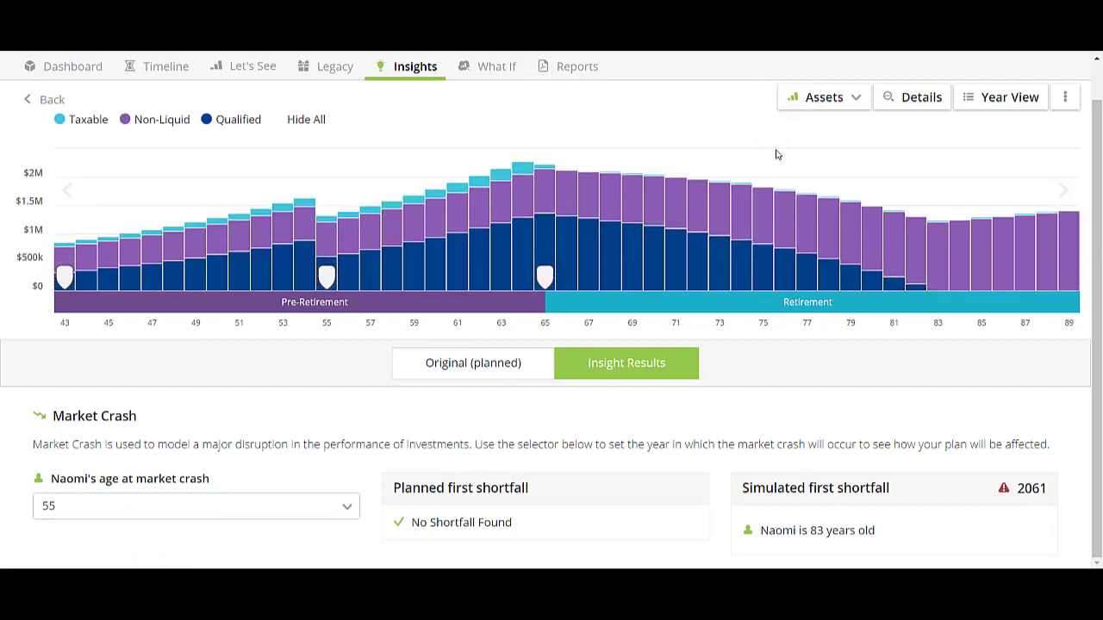
left_click(127, 123)
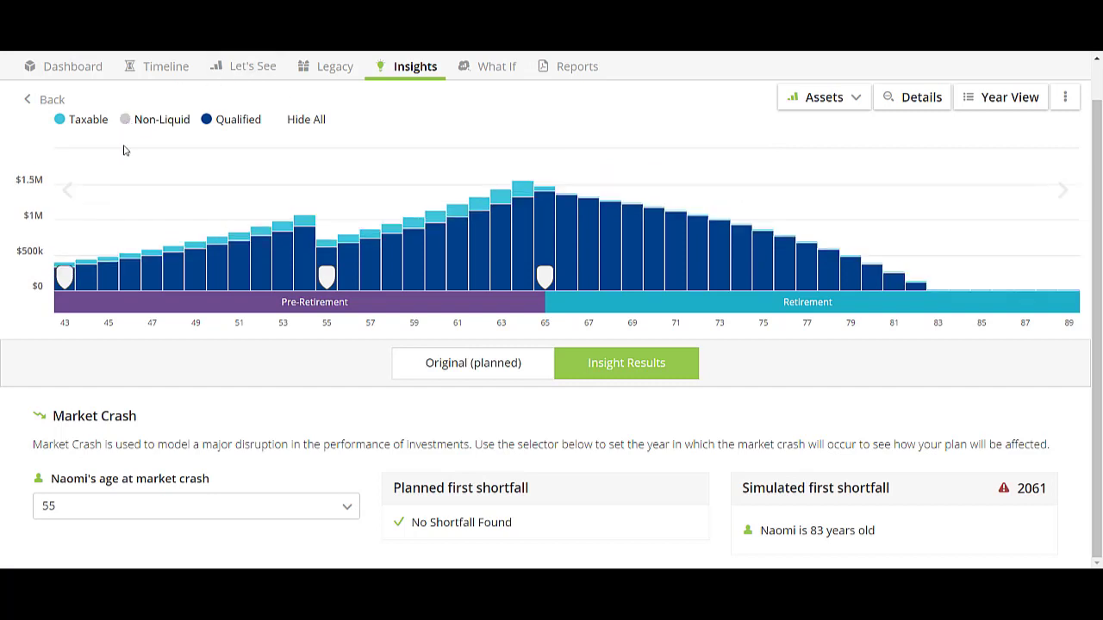
mouse_move(299, 235)
Examine the year-by-year Investments and Retirement details for the crash year 2033, at age 55
left_click(1003, 101)
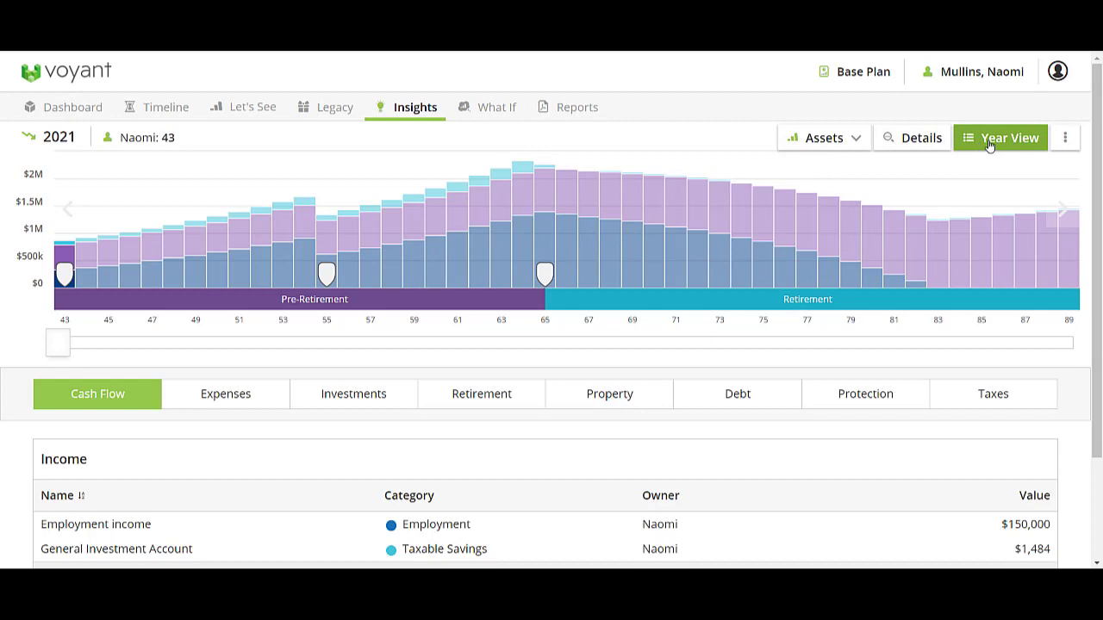
left_click_drag(57, 342, 323, 346)
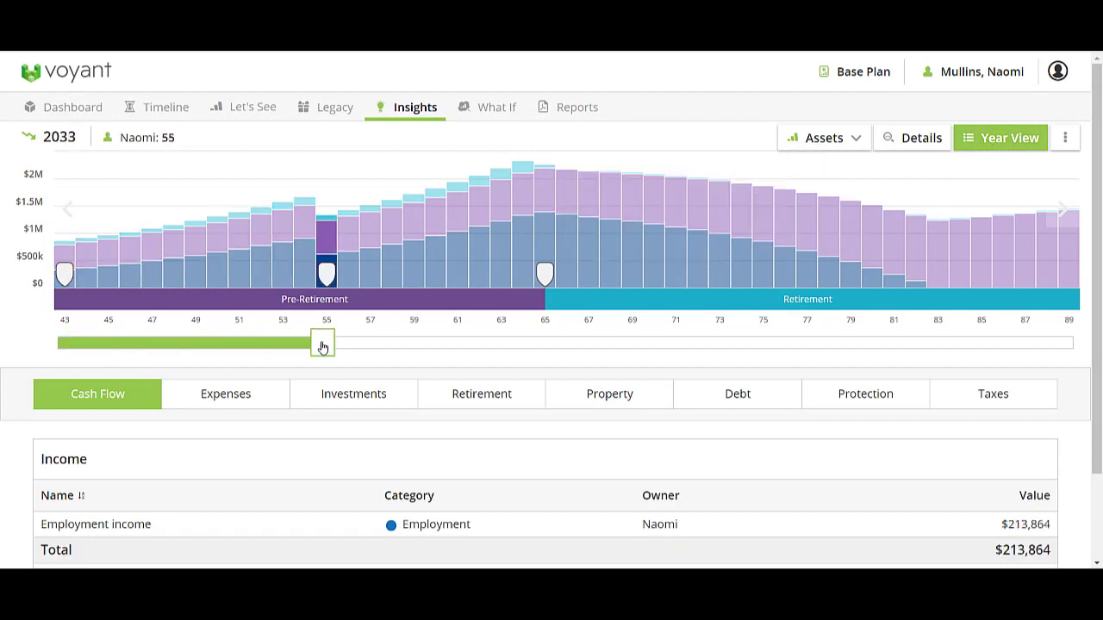
left_click(351, 399)
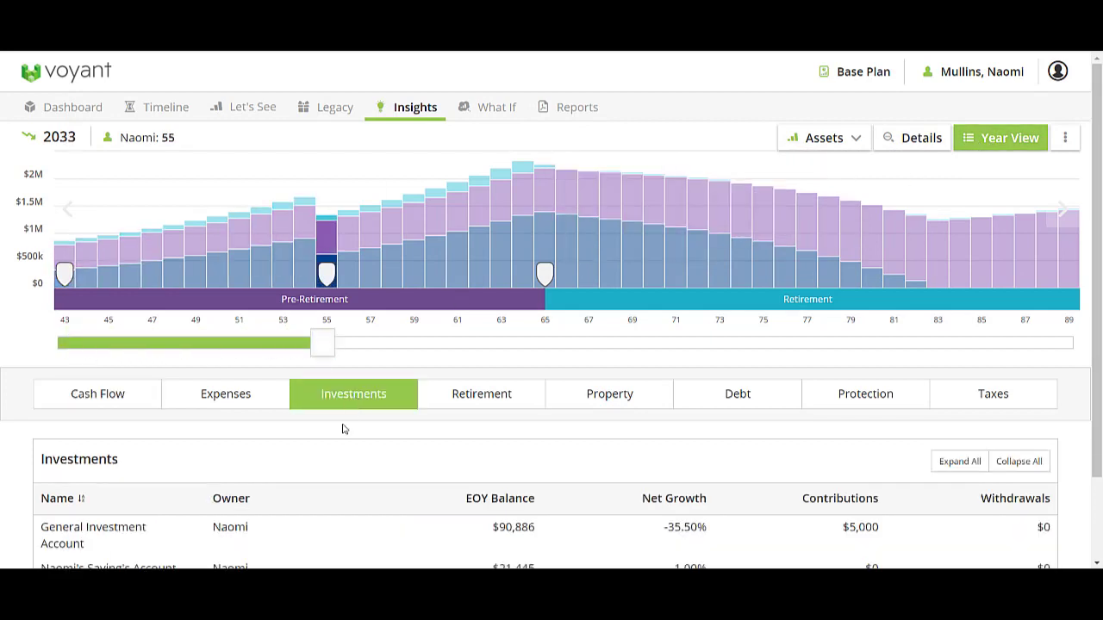
scroll(361, 448, "down", 2)
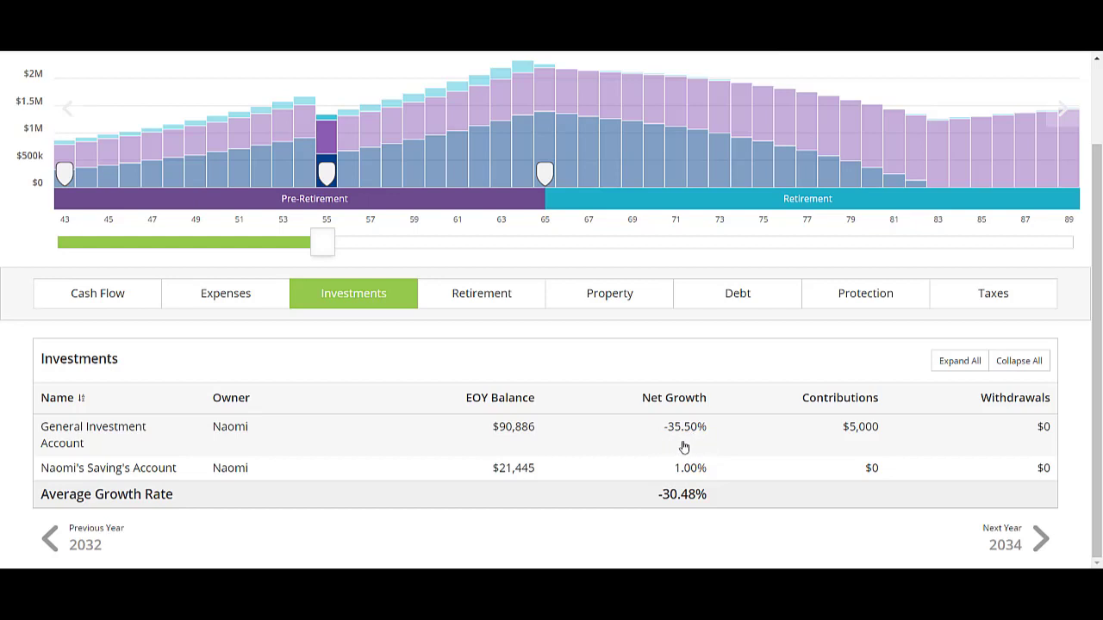
left_click(480, 294)
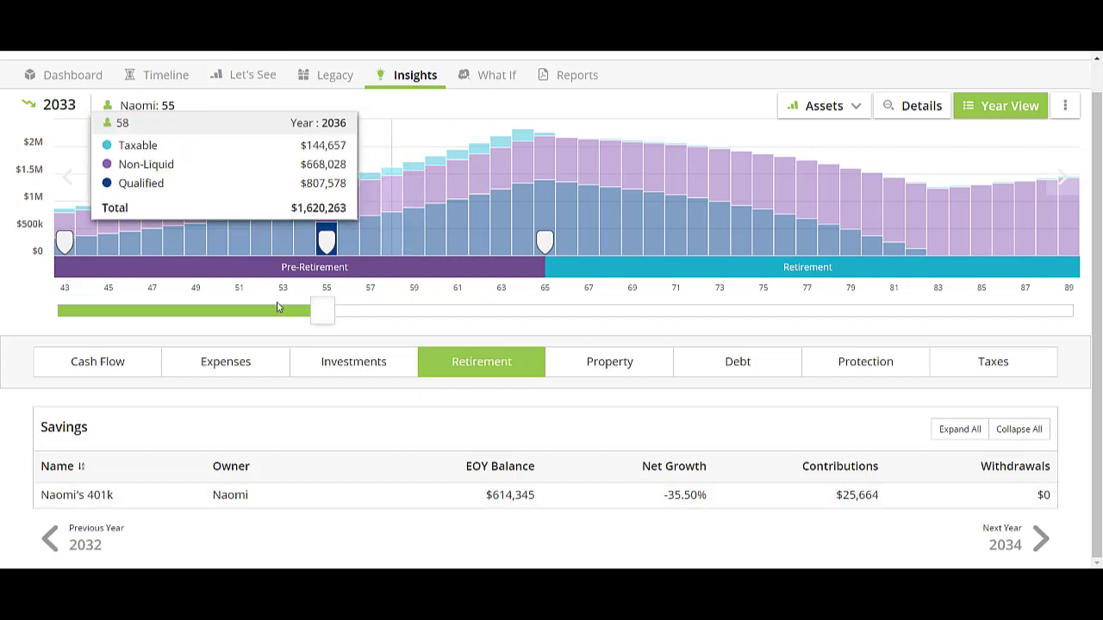
scroll(225, 360, "up", 1)
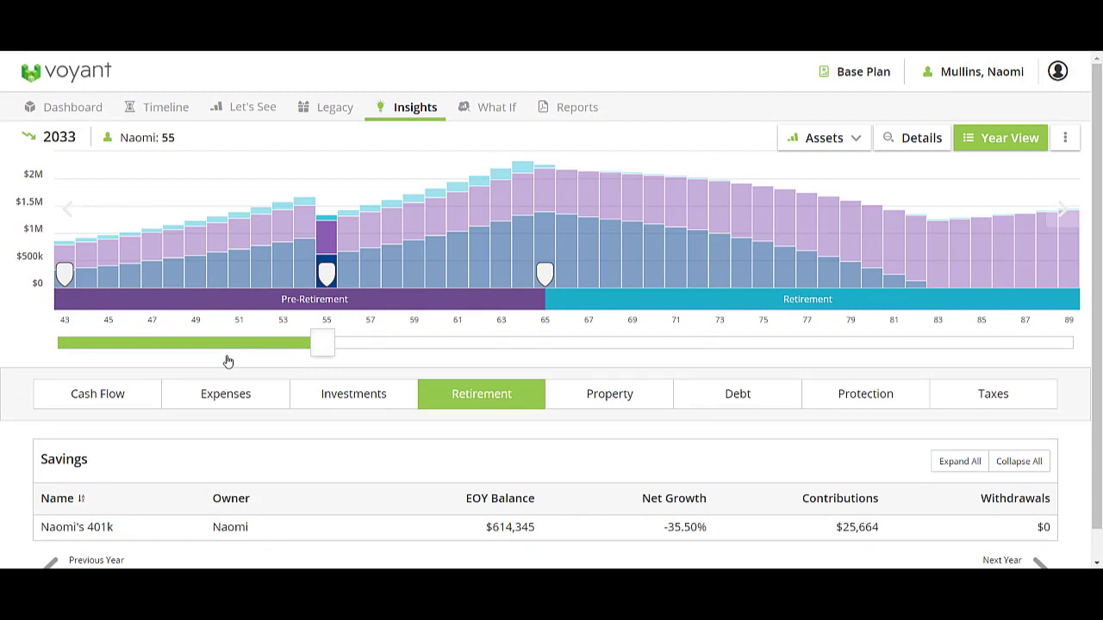
Create a what-if plan named "Major Loss Scenario" as a copy of the Base Plan
left_click(484, 108)
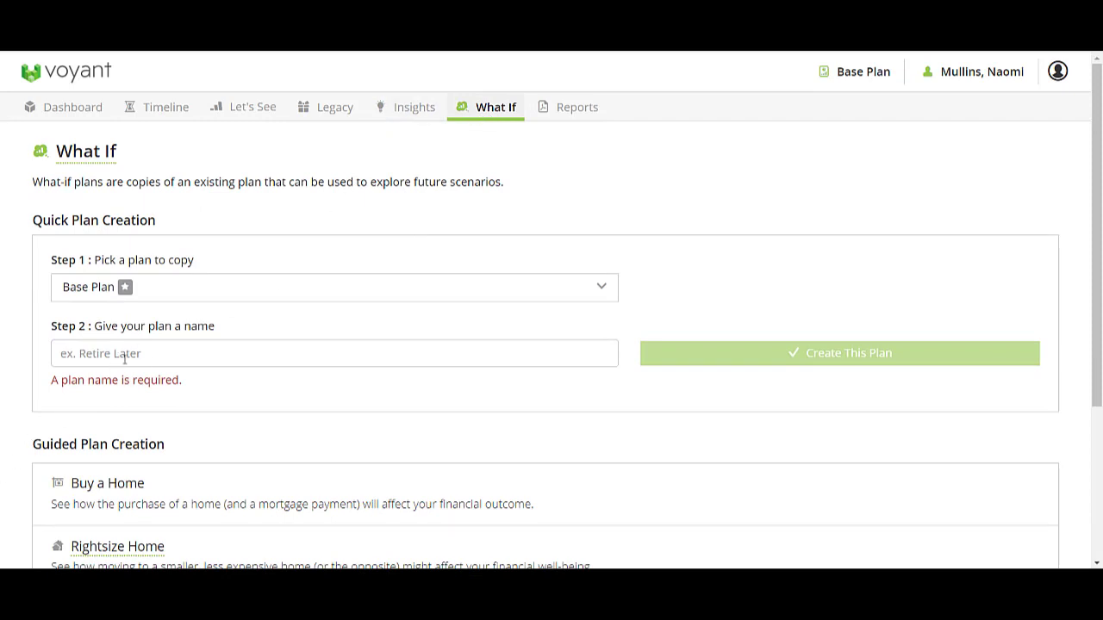
left_click(209, 359)
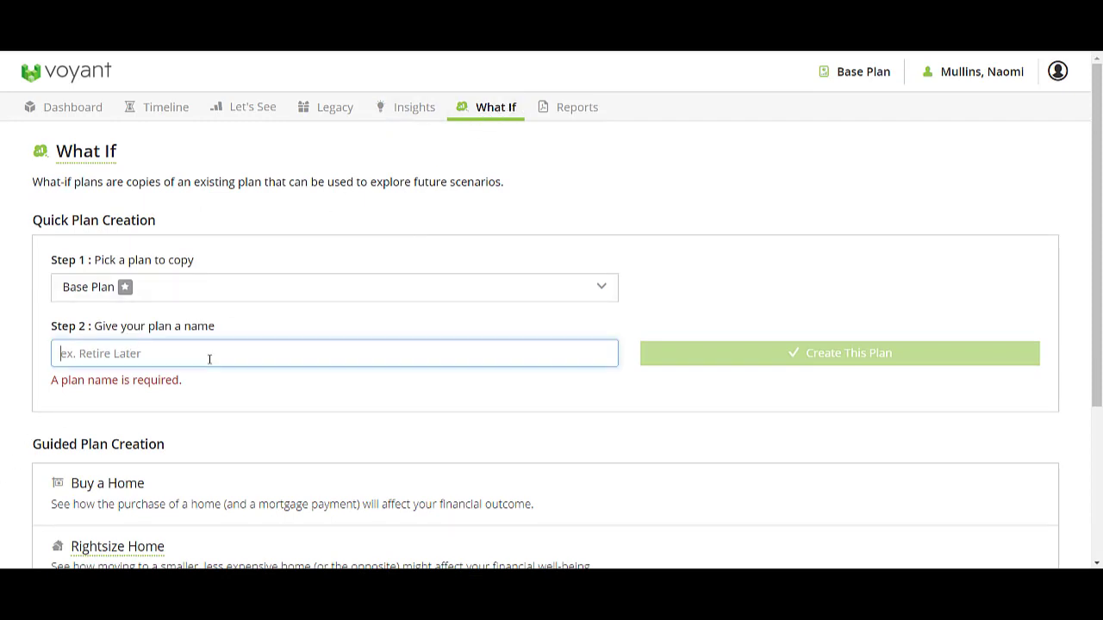
type("Major Loss Scenario")
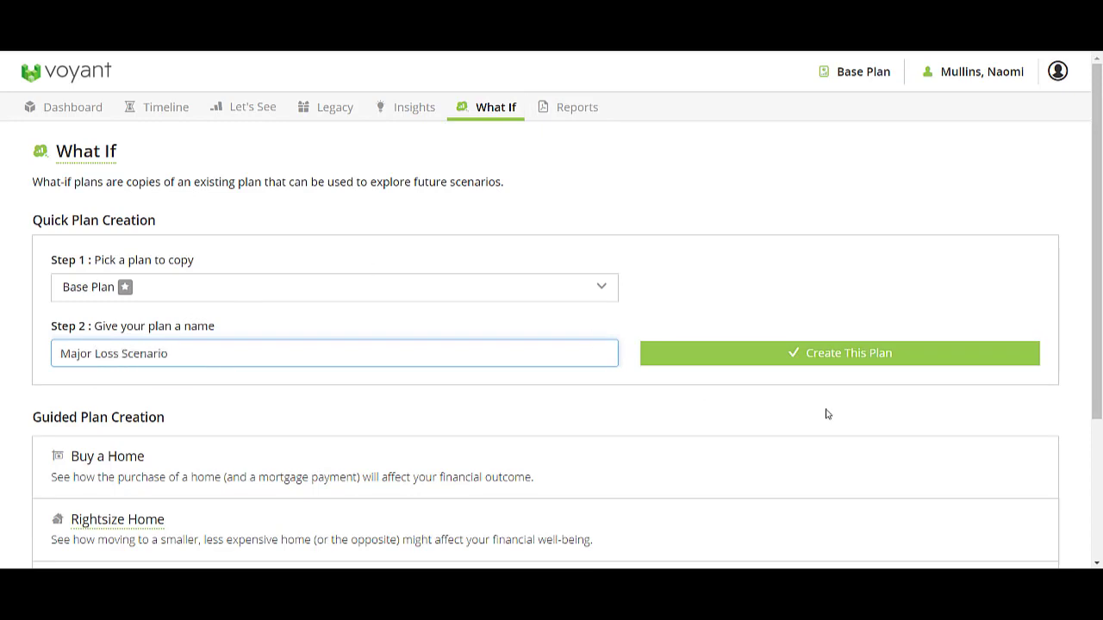
left_click(844, 356)
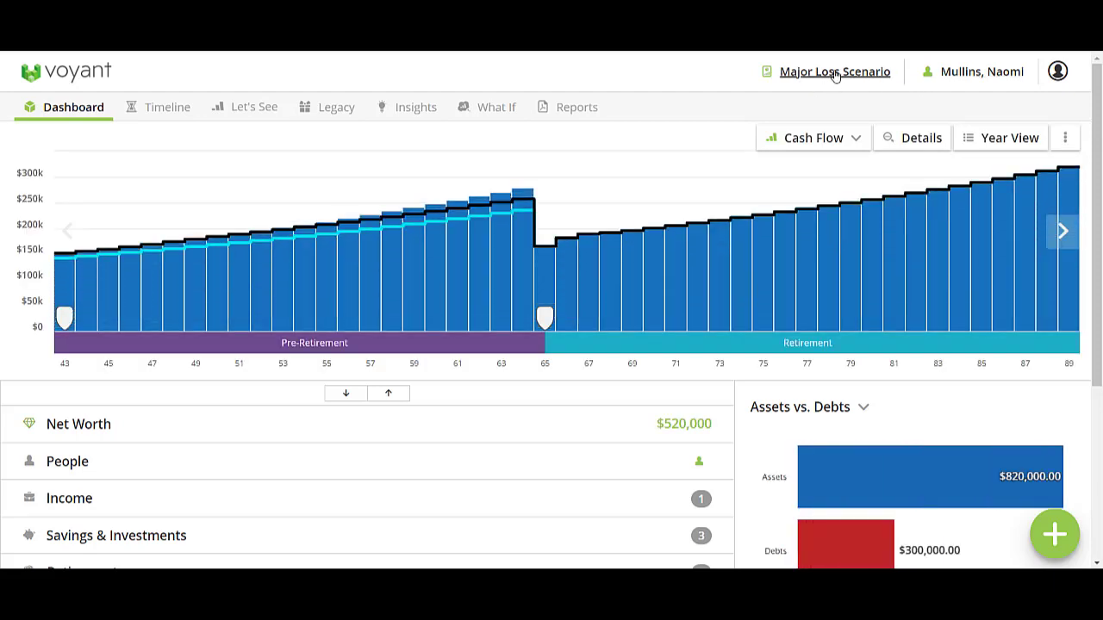
Add an event of type Other at age 45 to the new plan's timeline
left_click(151, 108)
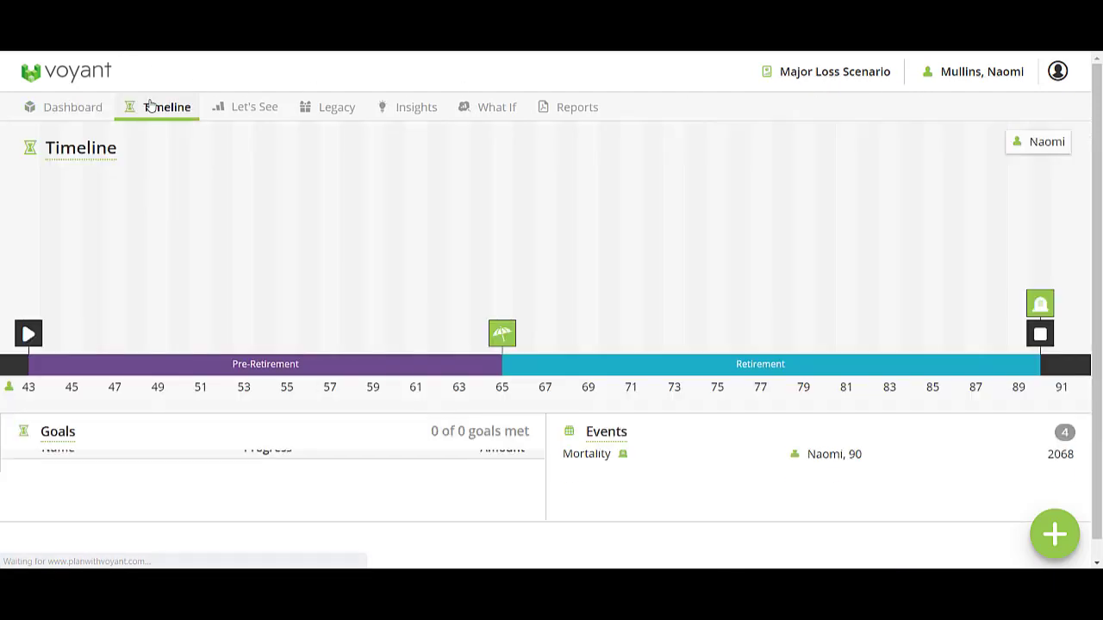
left_click(1055, 534)
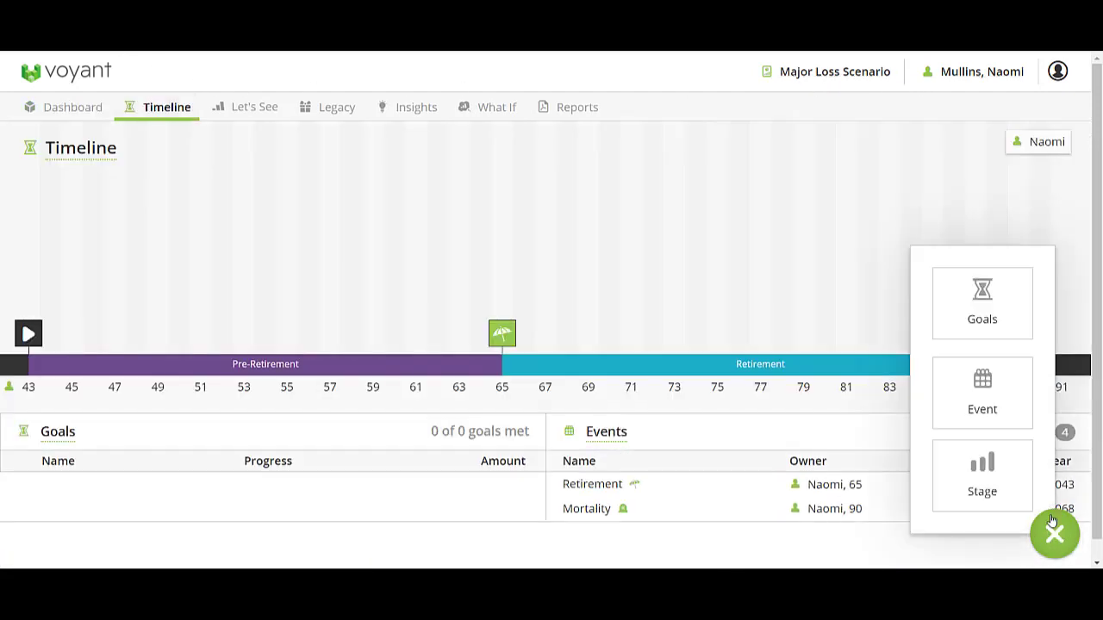
left_click(973, 409)
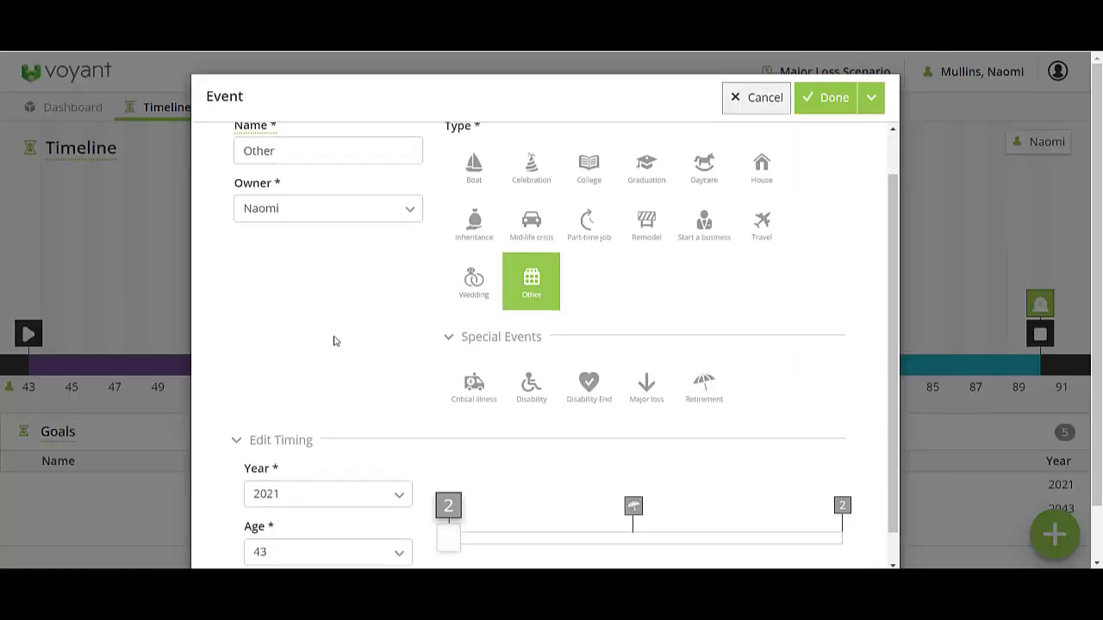
scroll(517, 310, "down", 1)
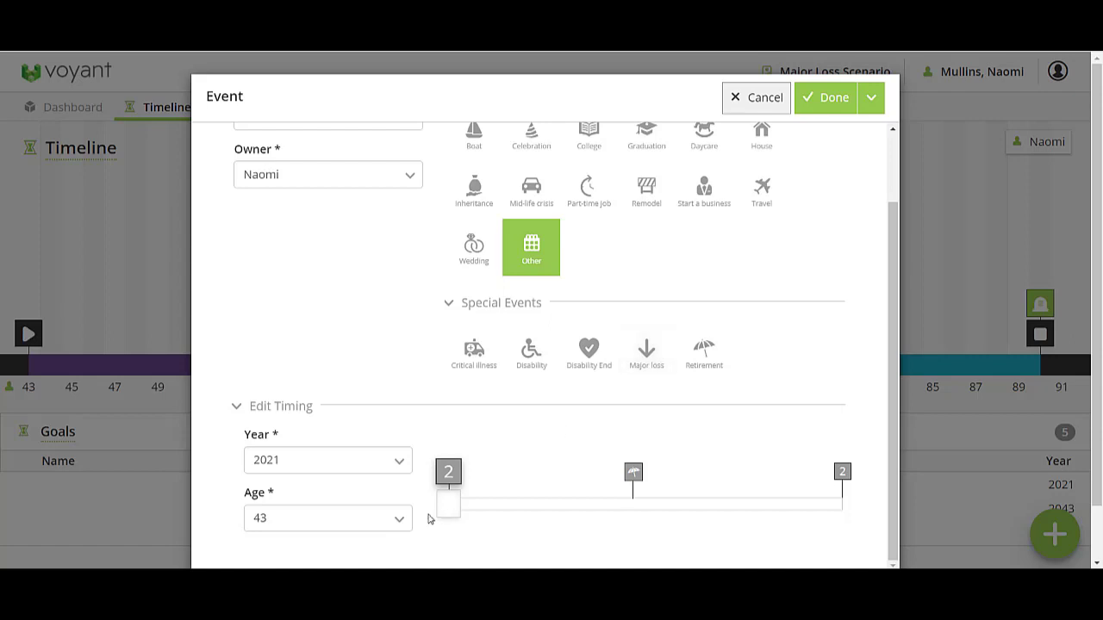
left_click(400, 519)
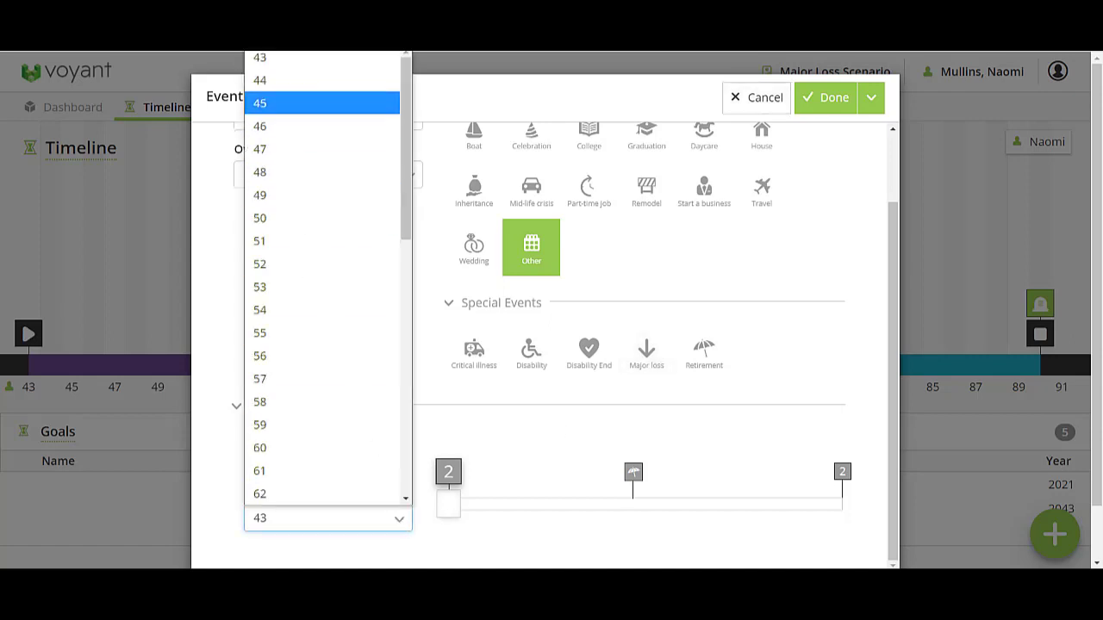
left_click(375, 103)
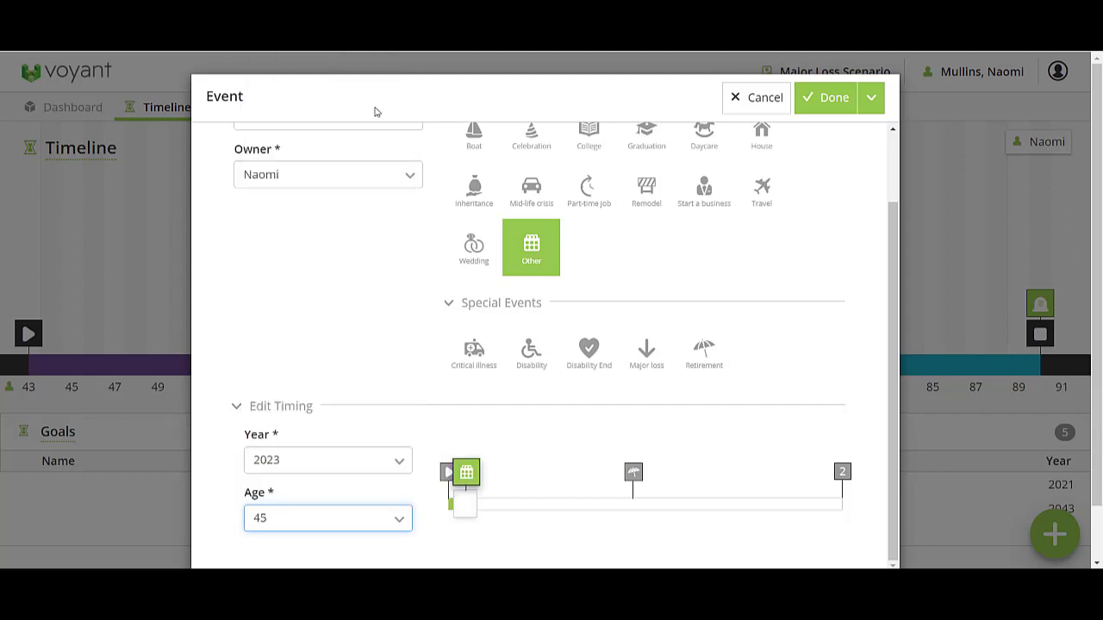
scroll(359, 470, "down", 1)
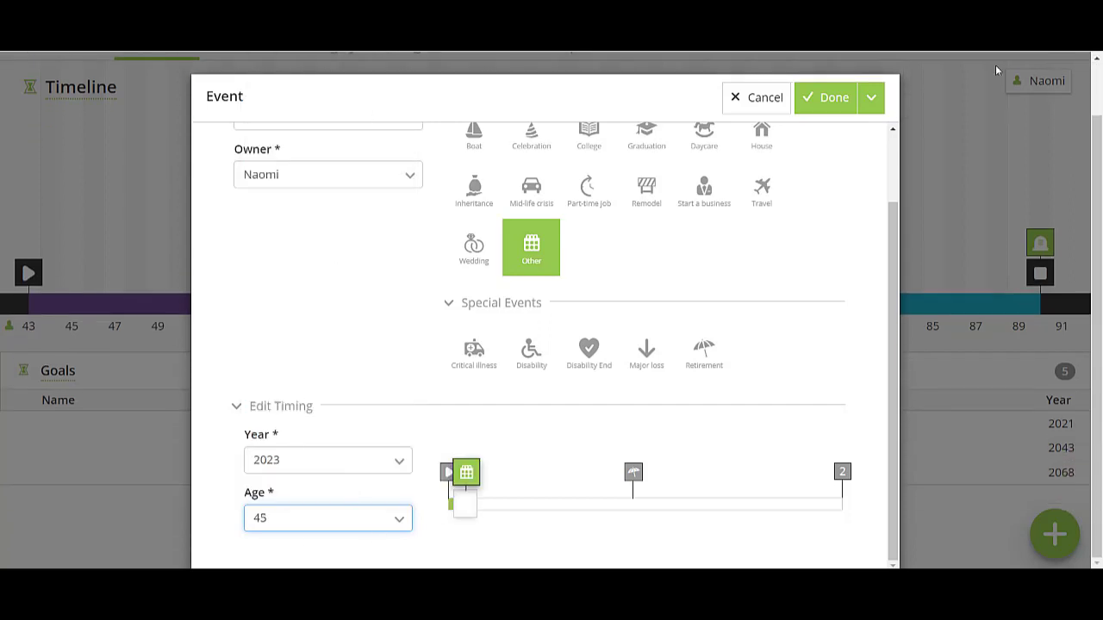
left_click(827, 100)
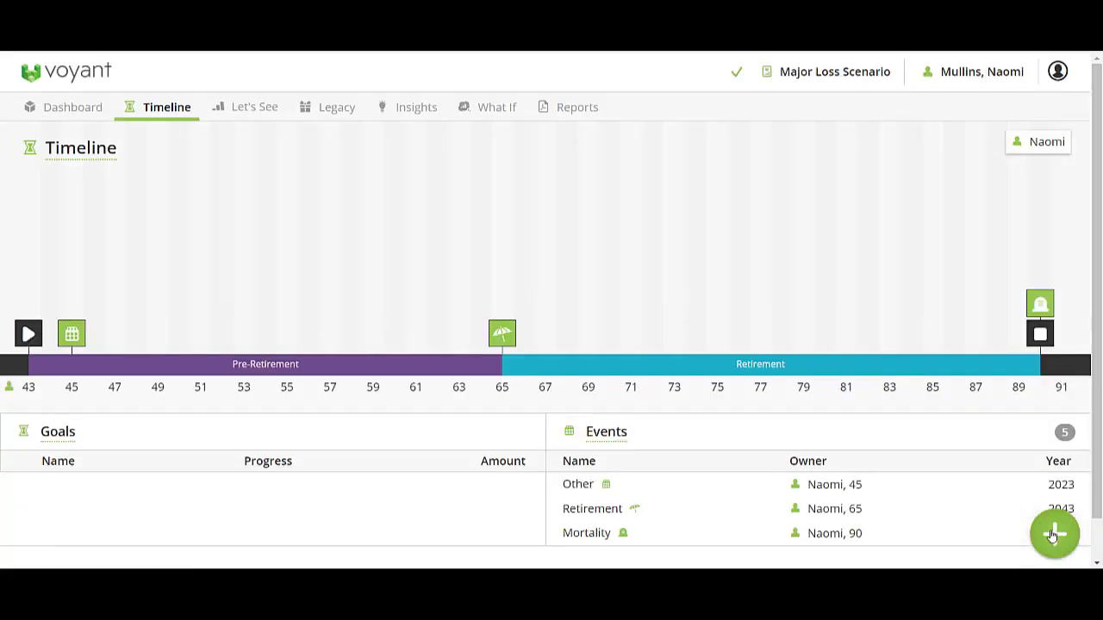
Add a Major loss event at age 62 to the timeline
left_click(1051, 535)
left_click(1005, 410)
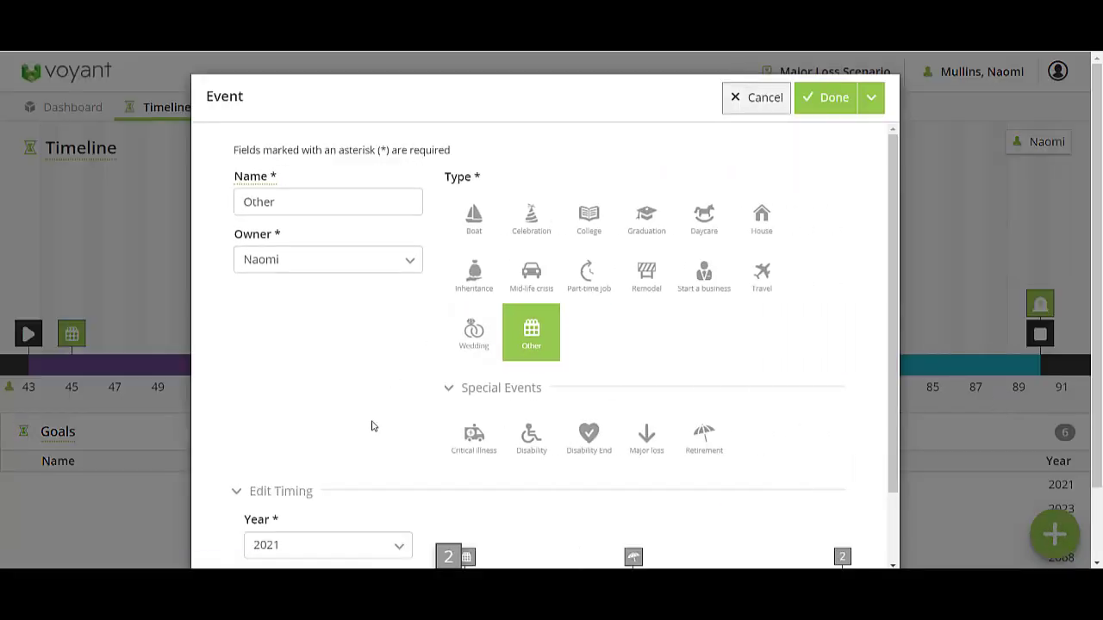
scroll(373, 426, "down", 1)
left_click(357, 517)
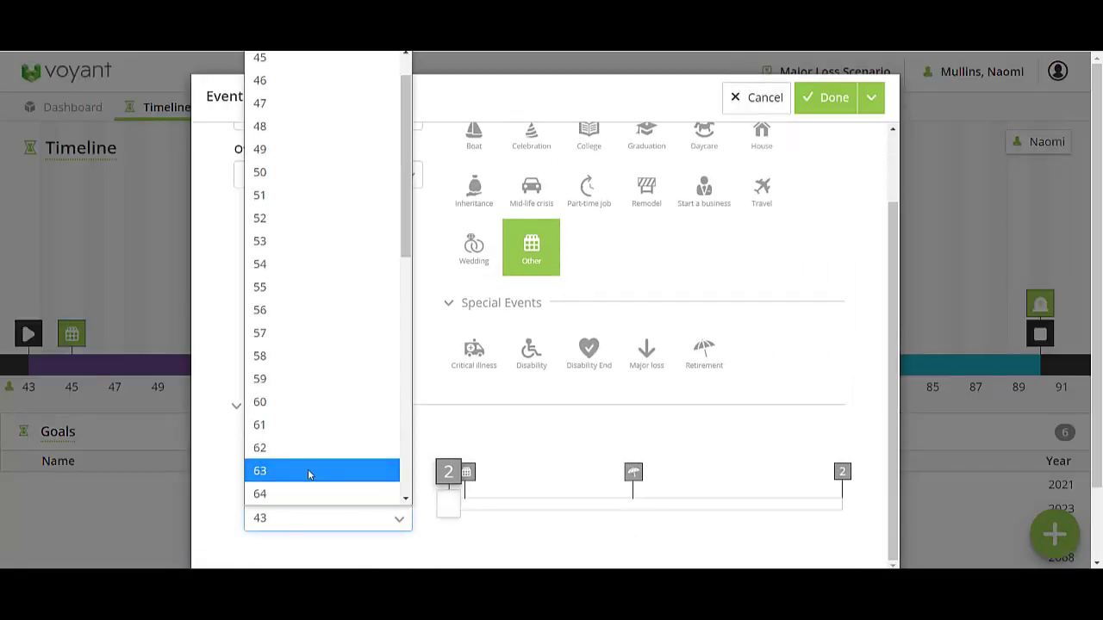
left_click(304, 450)
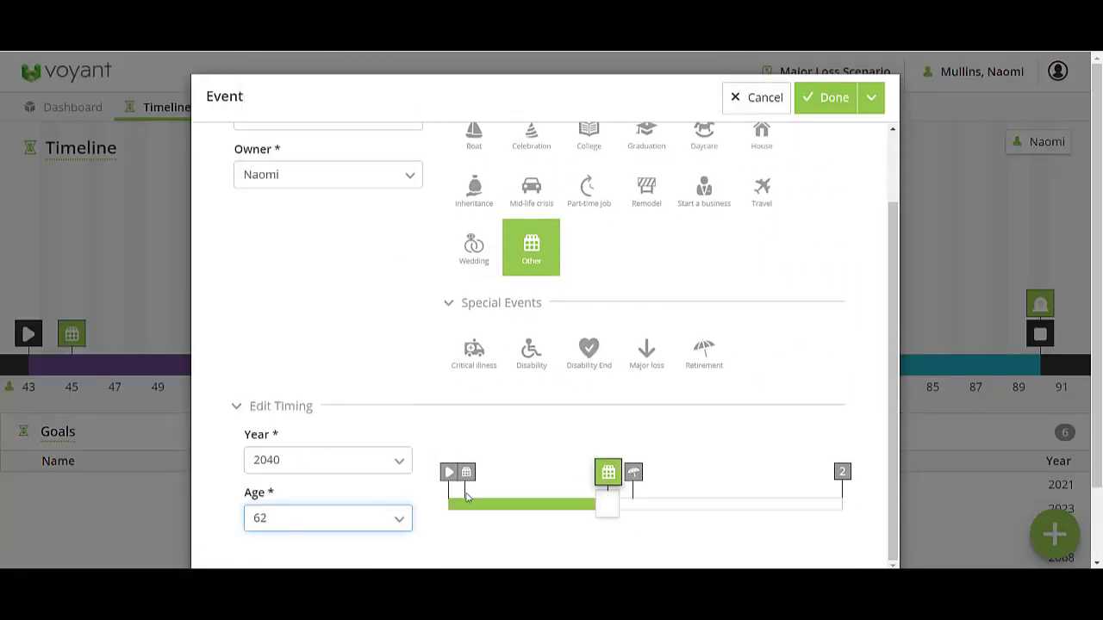
left_click(642, 369)
left_click(845, 94)
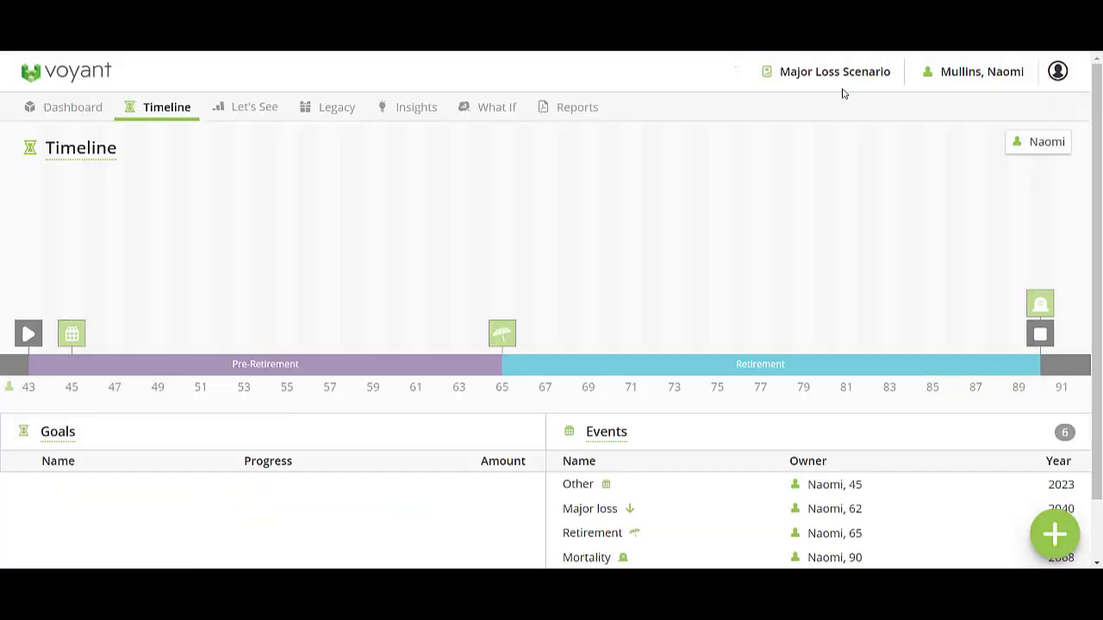
Change the type of the age 45 timeline event to Major loss
left_click(68, 336)
scroll(423, 480, "down", 1)
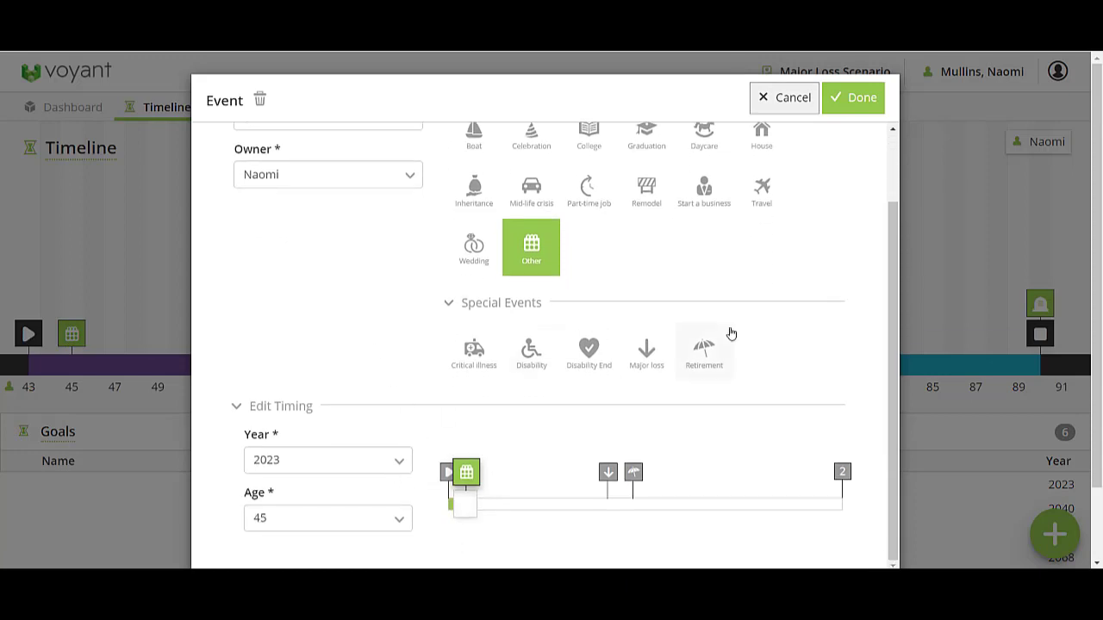
left_click(653, 353)
left_click(848, 99)
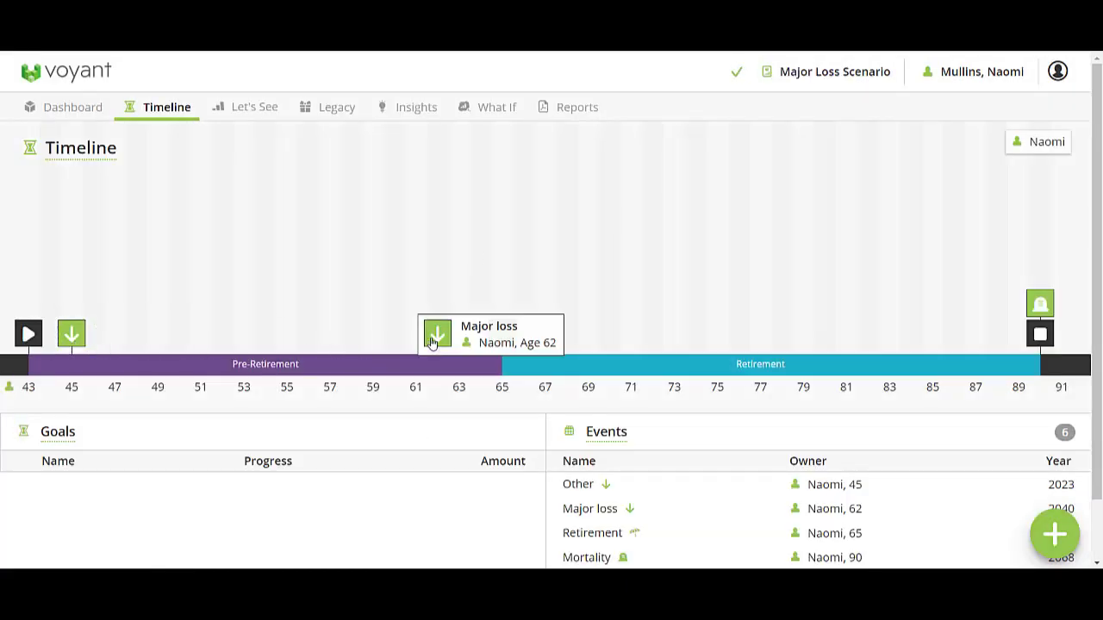
Compare the Major Loss Scenario with the Base Plan in chart view and inspect the major loss event markers
left_click(324, 109)
left_click(264, 108)
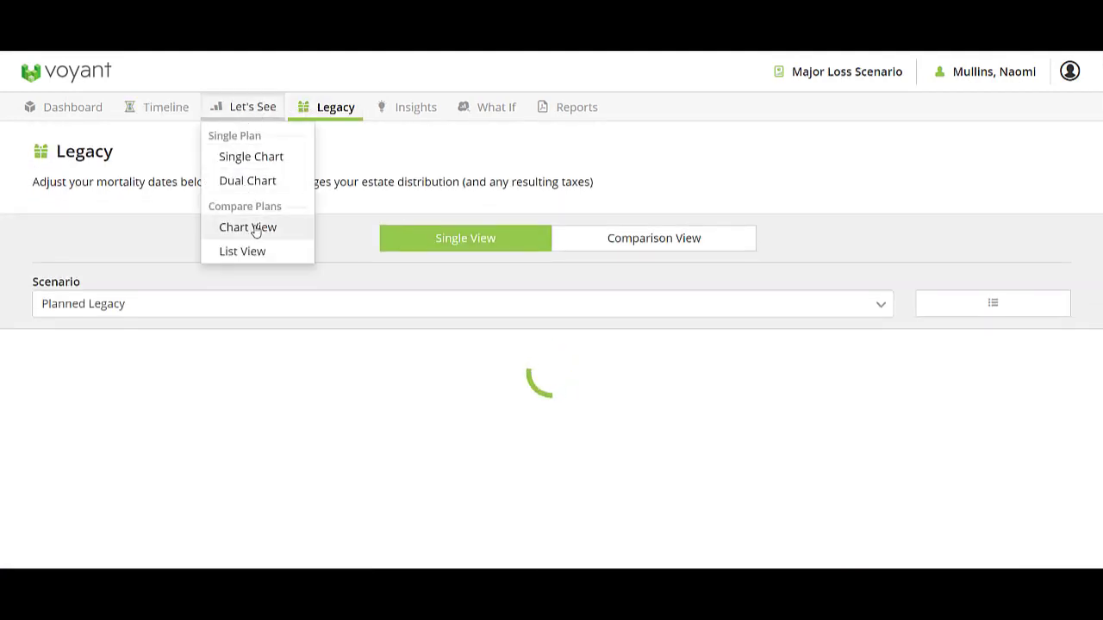
left_click(257, 229)
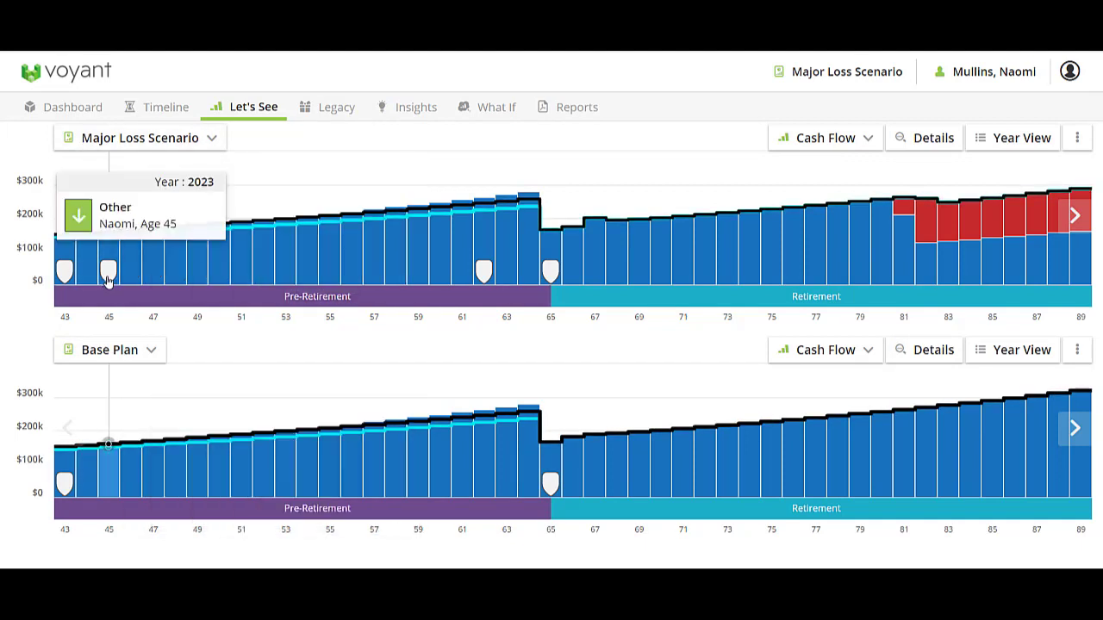
mouse_move(483, 274)
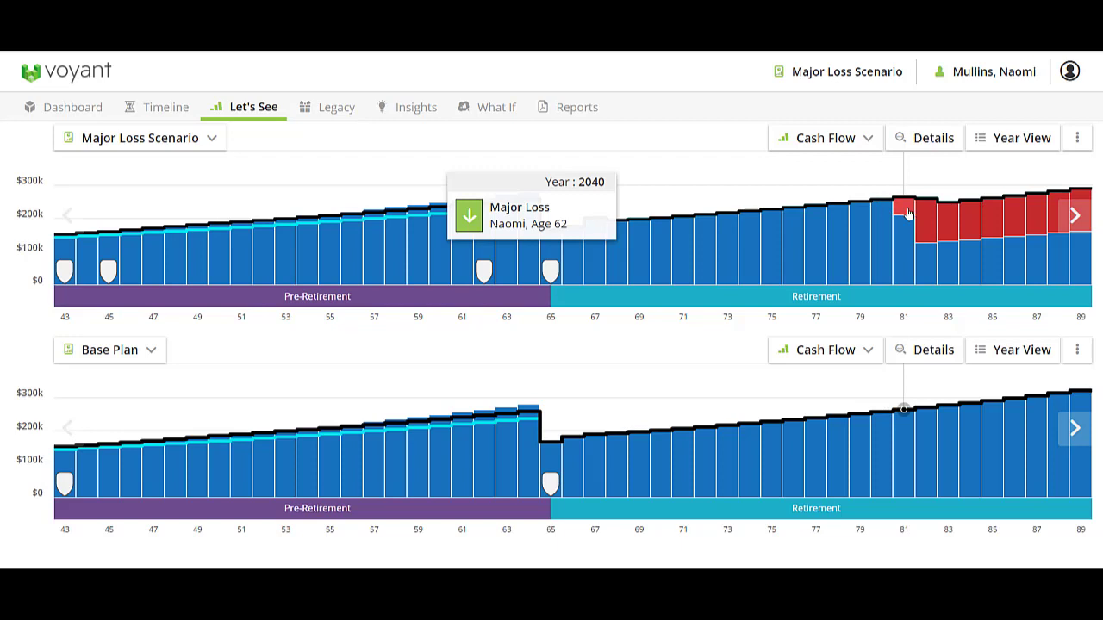
Open the support request form for sharing client access and place the cursor in its message field
left_click(995, 74)
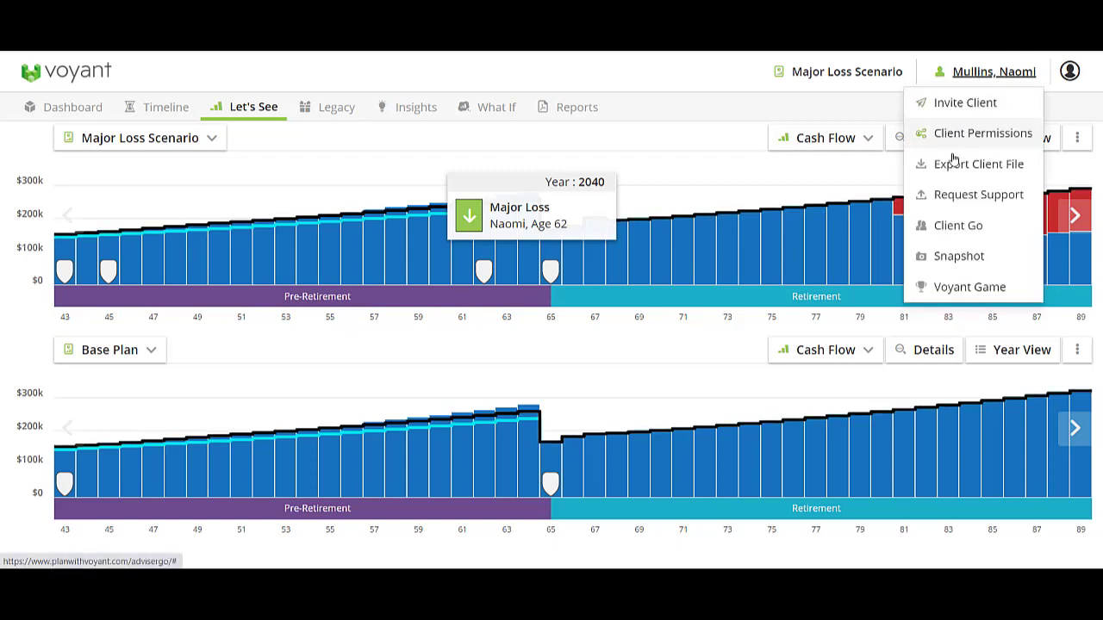
left_click(956, 196)
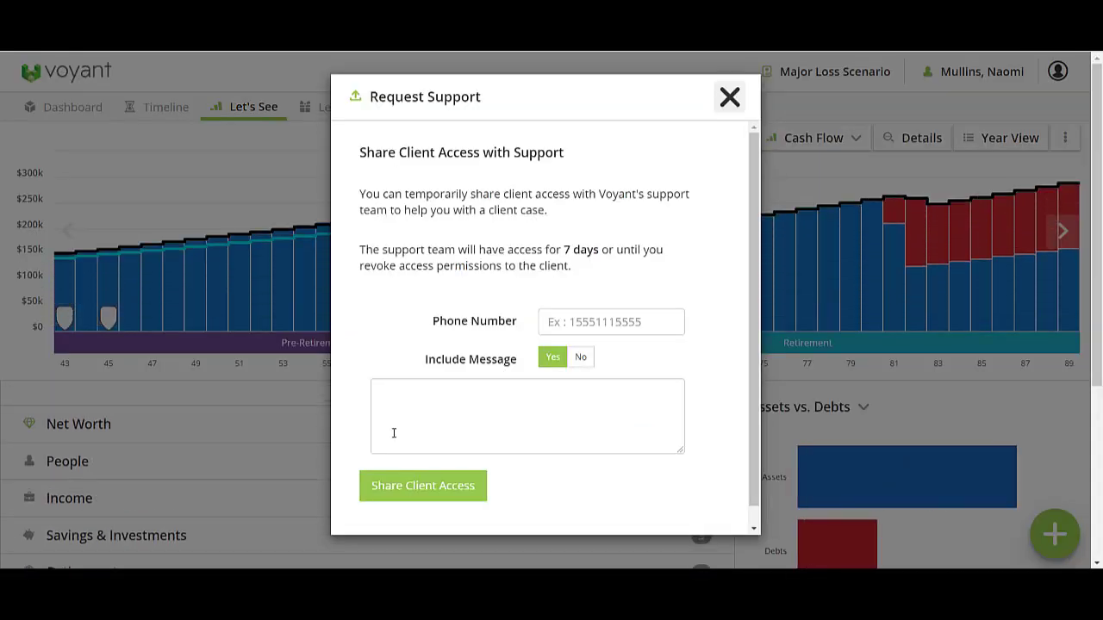
left_click(416, 411)
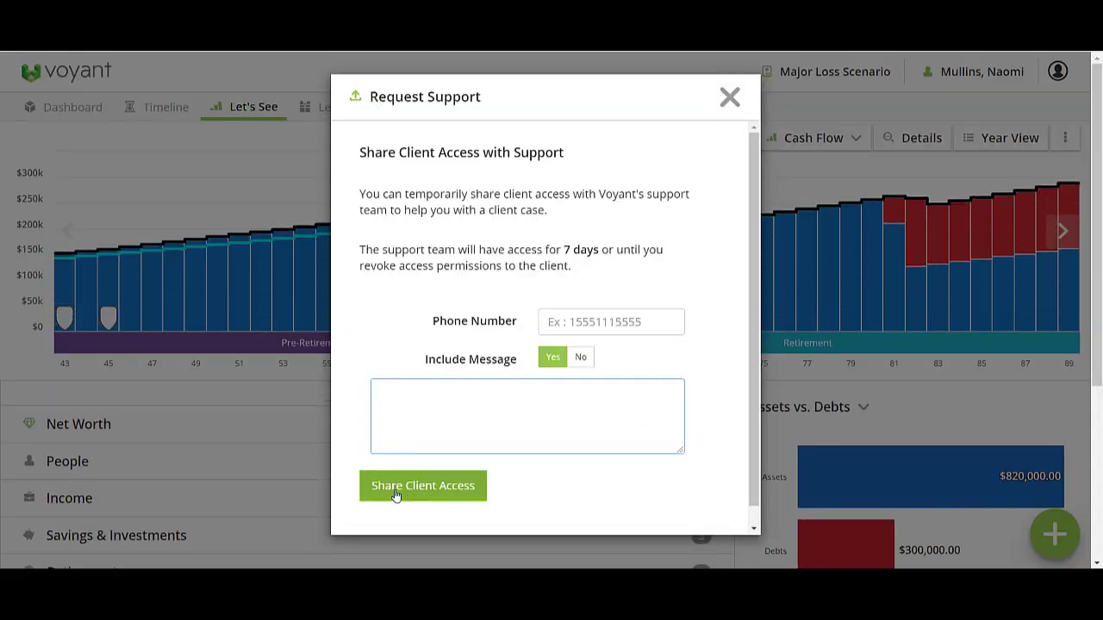